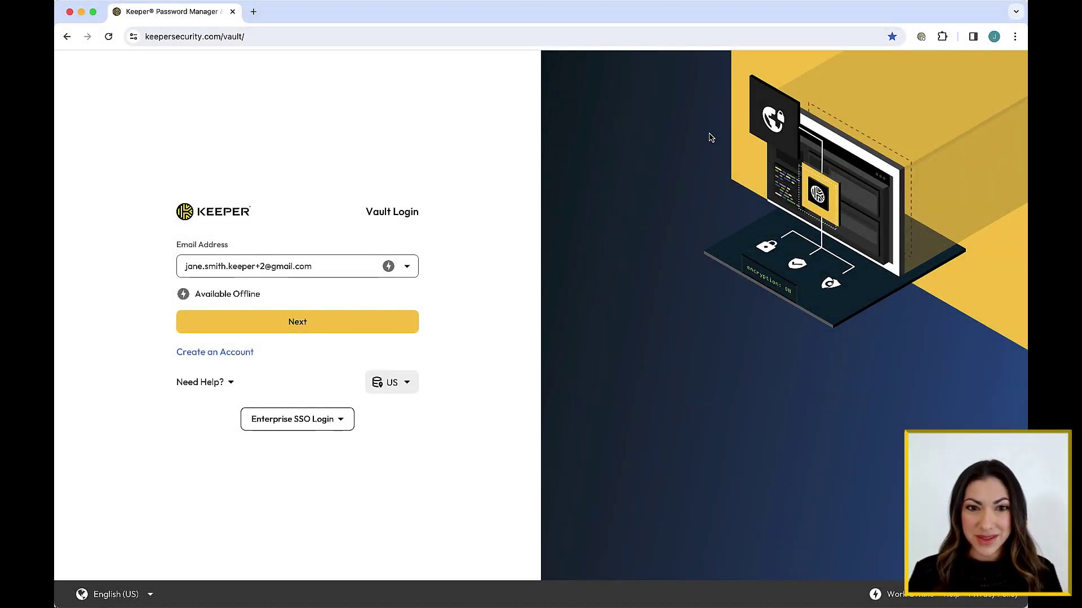
Start the Keeper login with the remembered email and proceed to the master password step
left_click(921, 36)
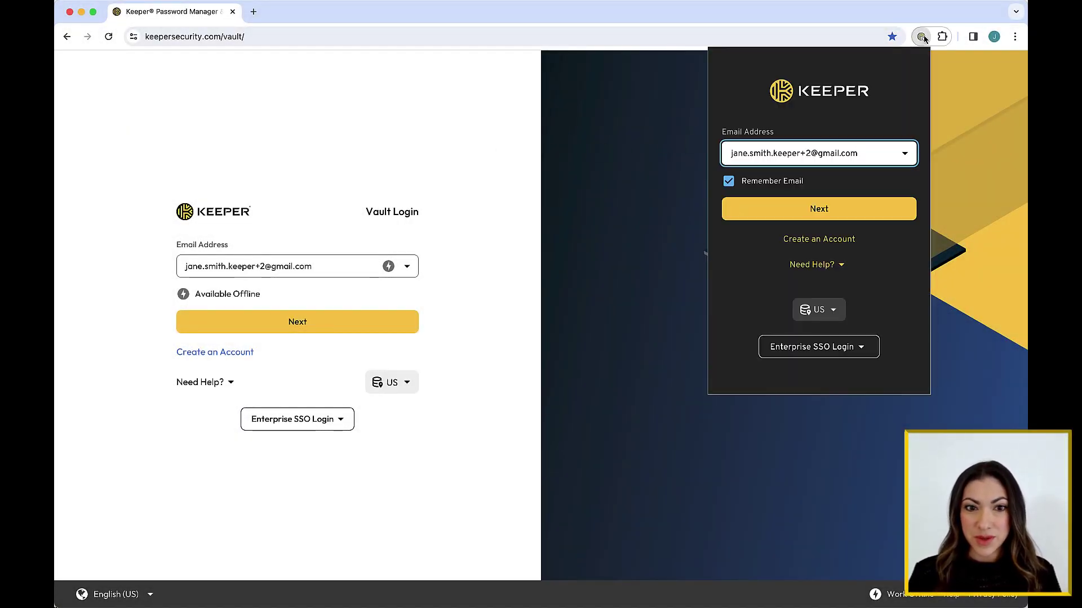
left_click(833, 209)
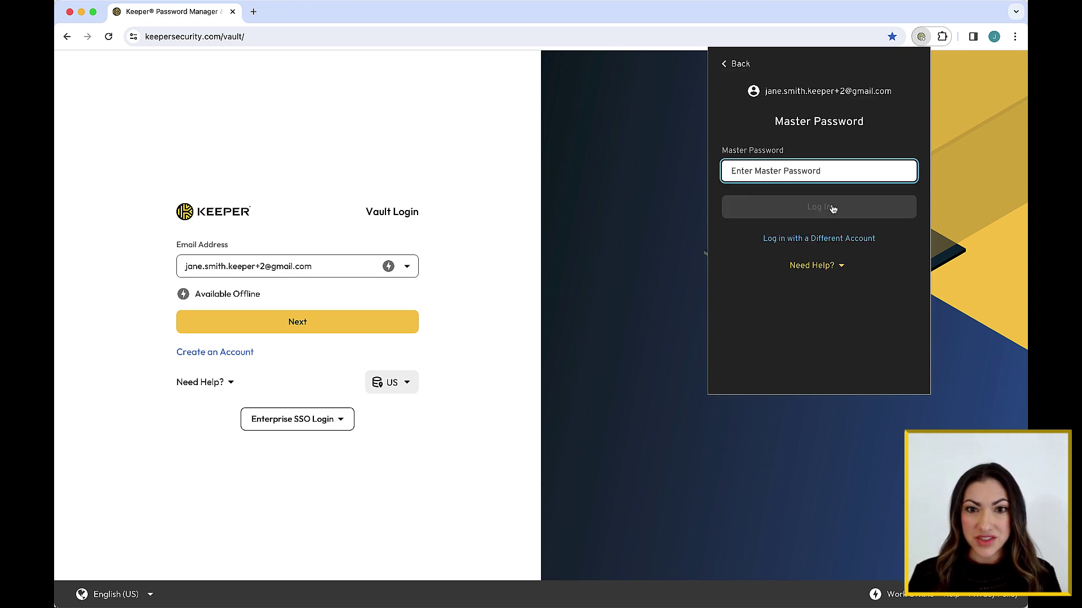
type("•••••••")
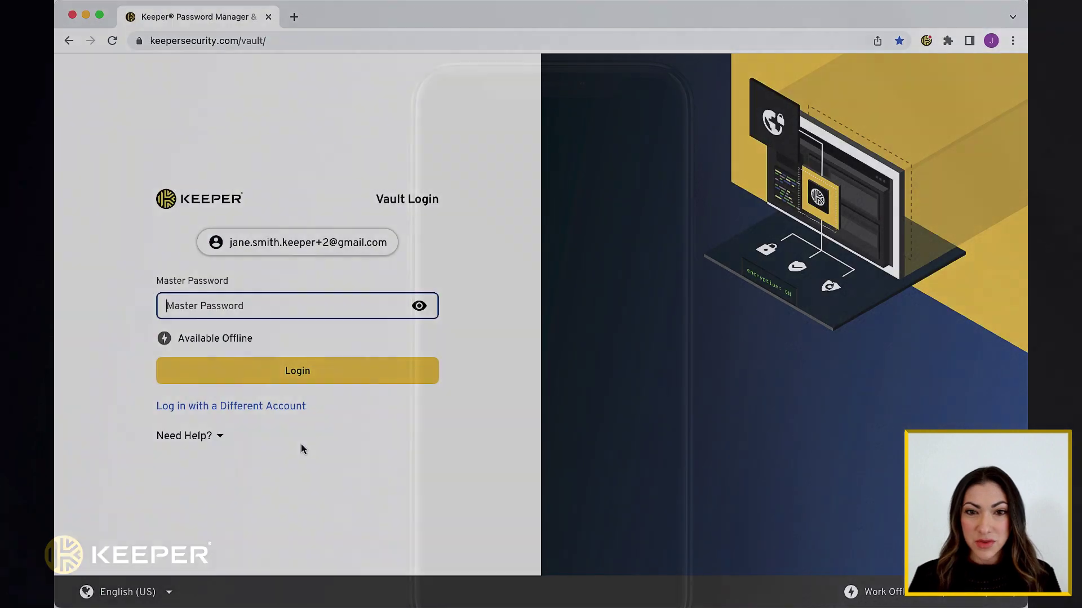
type("••••••••")
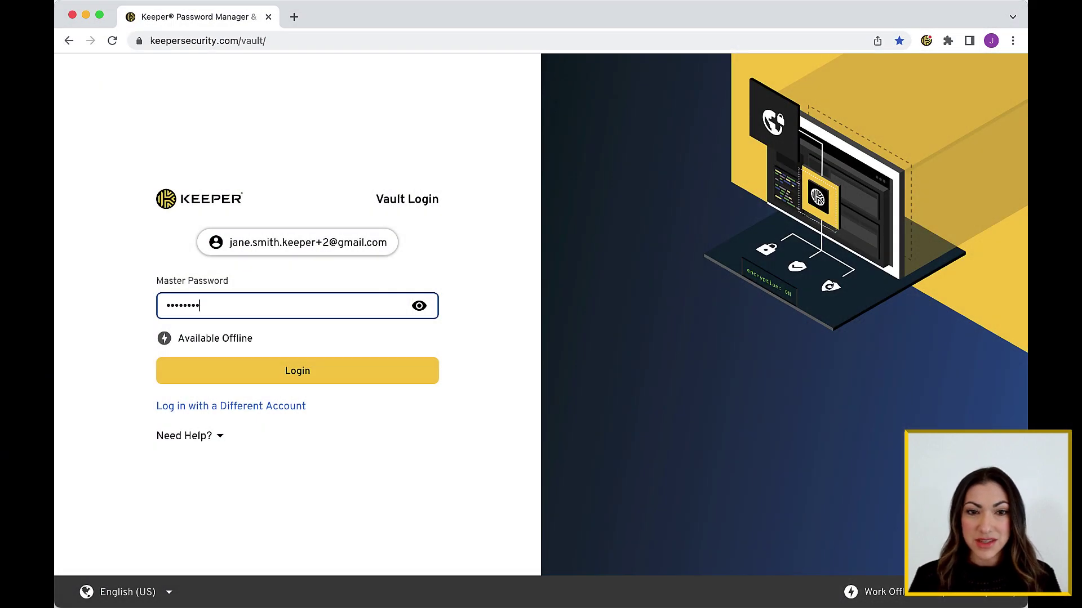
type("••")
Submit the master password, then demo Enterprise SSO Login via an enterprise domain
key("Return")
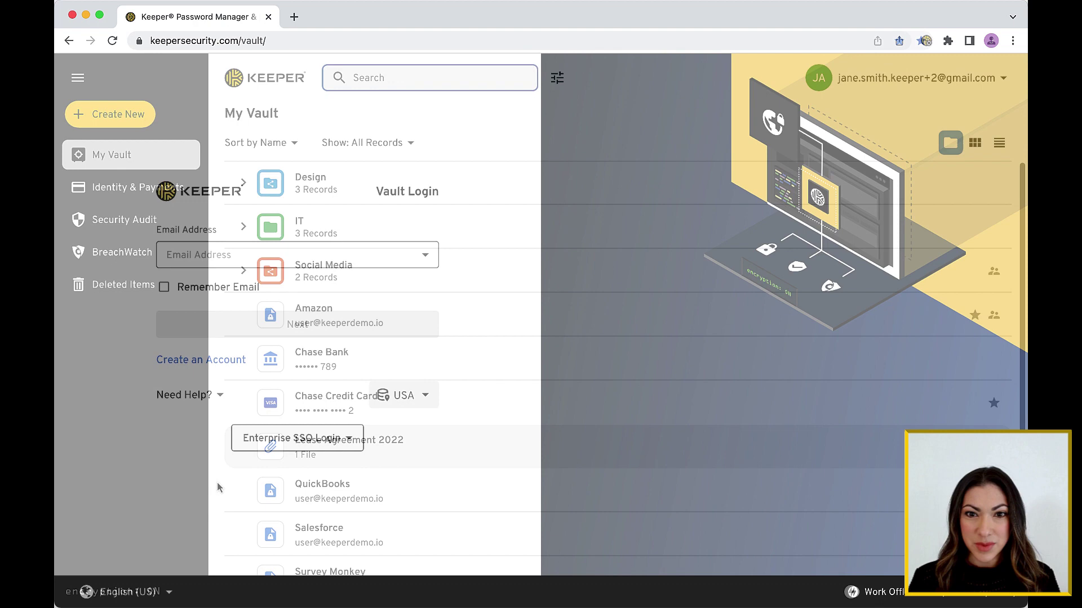
left_click(304, 444)
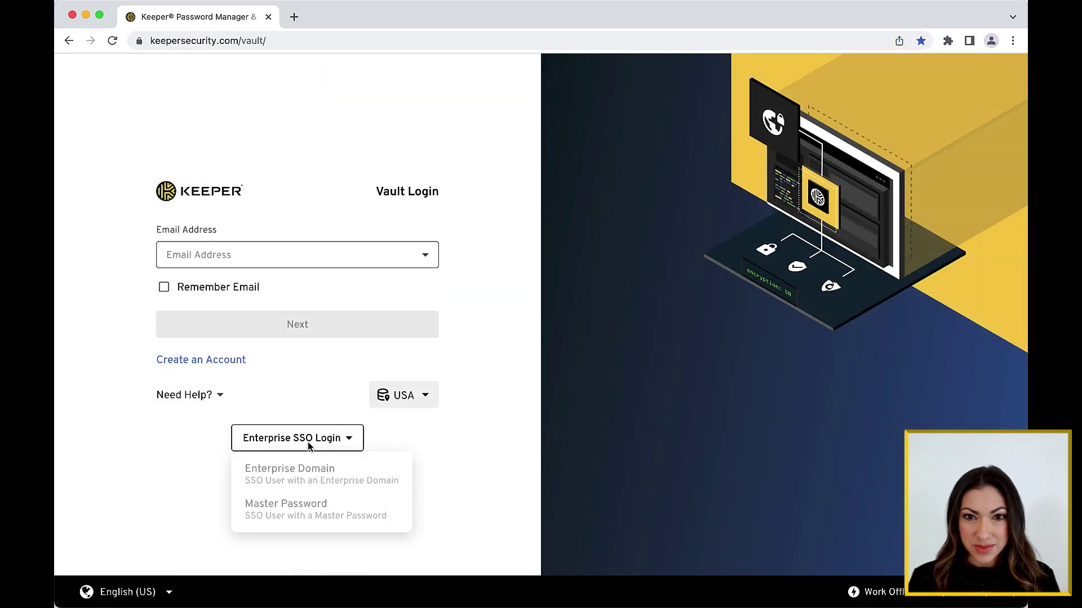
left_click(306, 476)
type("abcssologin")
left_click(343, 387)
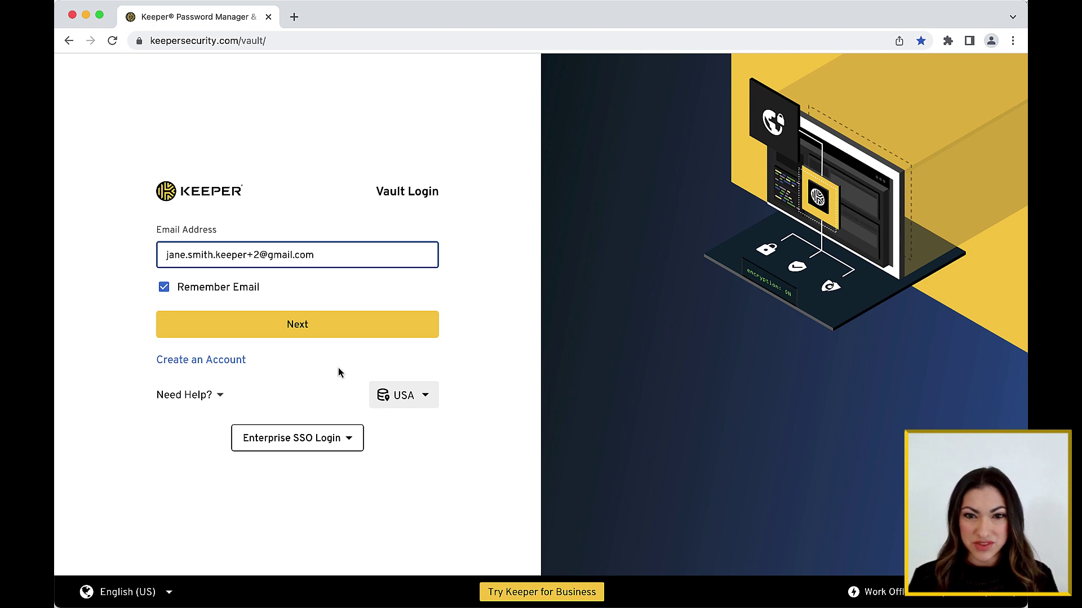
Verify the two-factor code with duration 'Don't ask again on this device' and enter My Vault
left_click(314, 326)
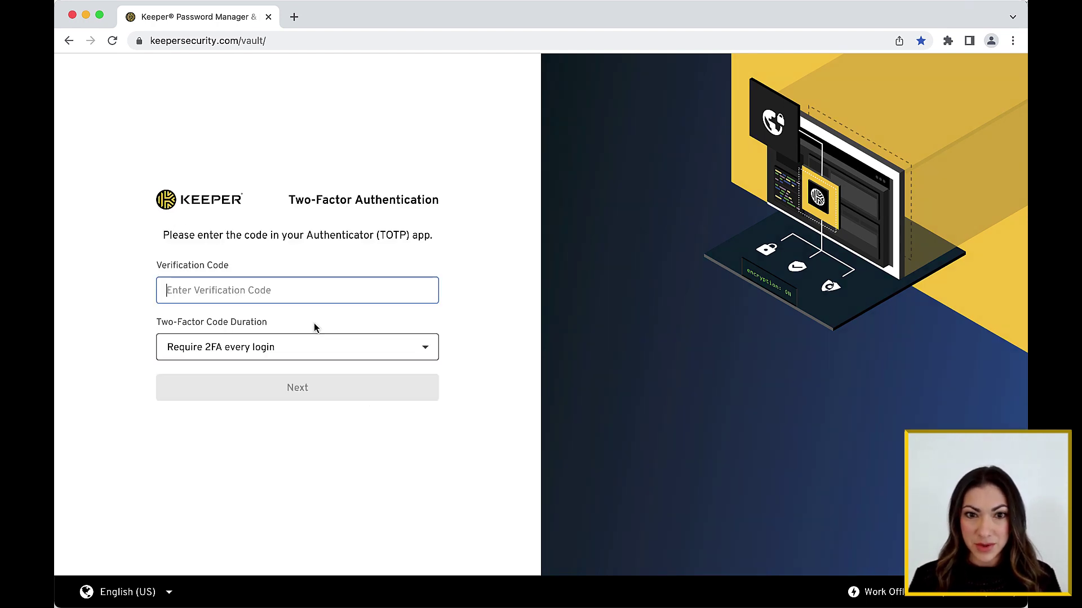
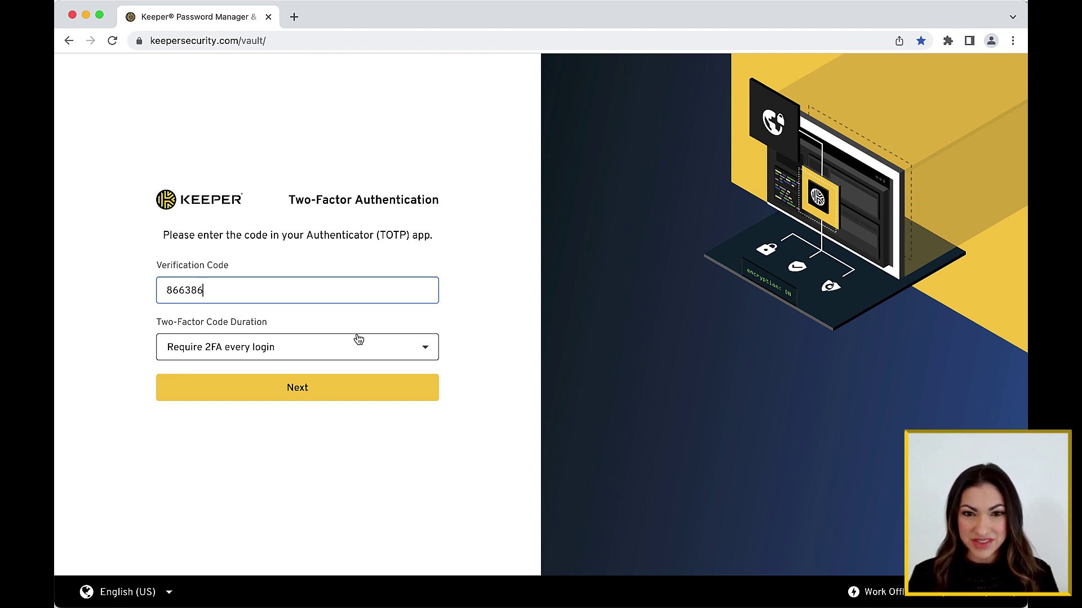
left_click(360, 342)
left_click(271, 428)
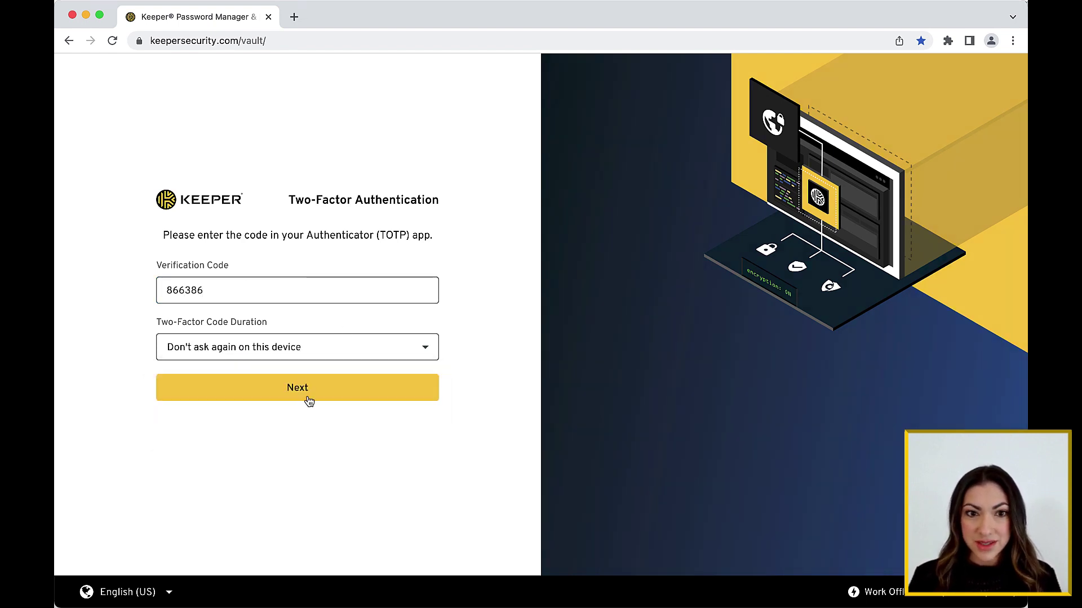
left_click(310, 394)
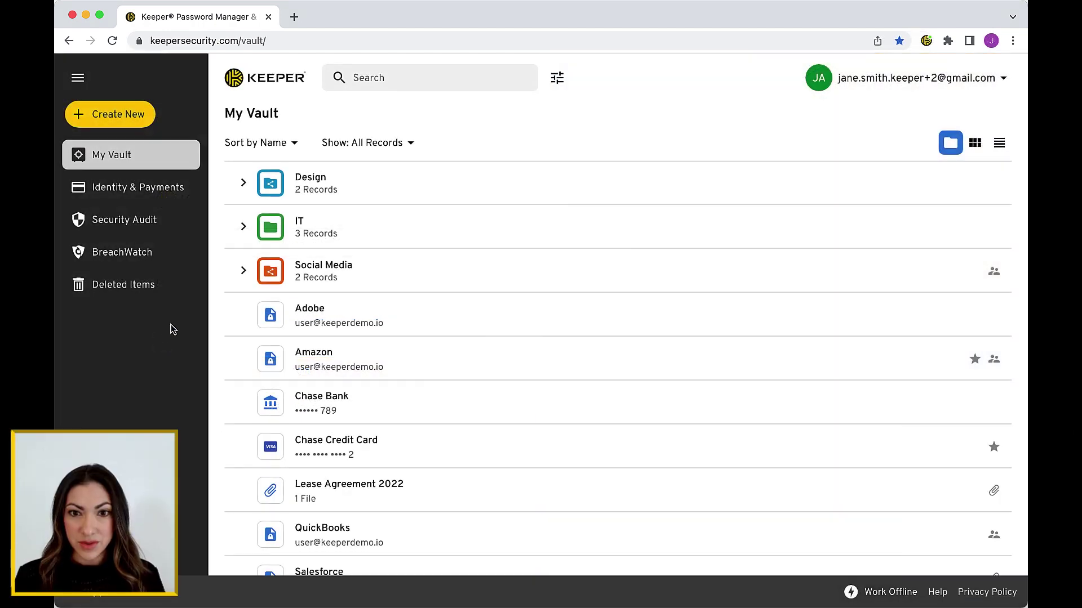
Expand the Design and IT folders and move the Adobe record into Design
left_click(291, 179)
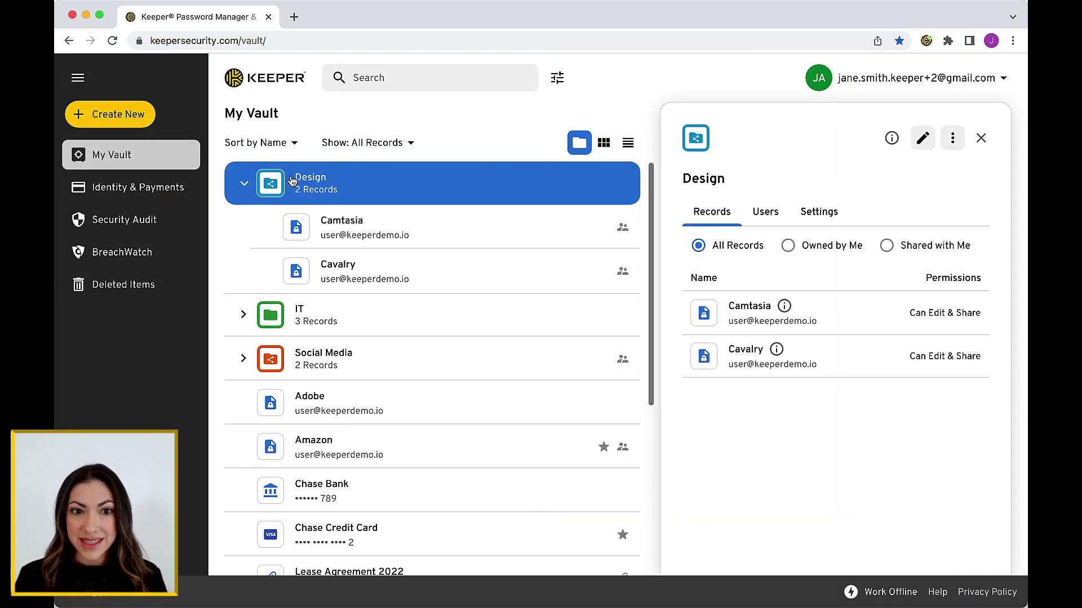
left_click(268, 316)
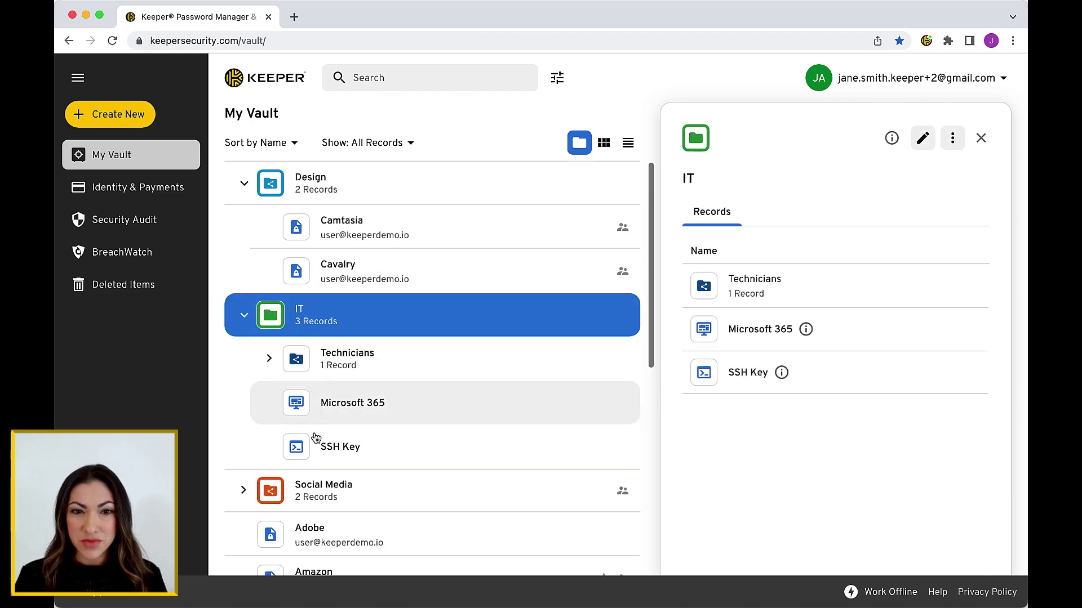
mouse_move(336, 533)
left_mouse_down()
mouse_move(403, 174)
mouse_move(381, 174)
left_mouse_up()
left_click(648, 372)
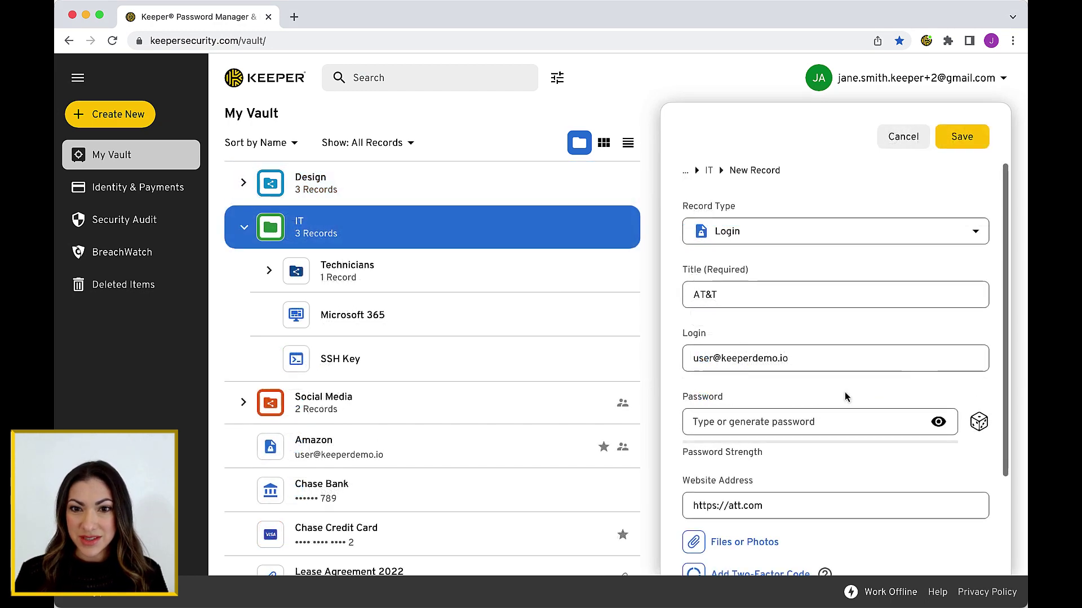
Save a new AT&T login in IT with a generated password, Equipment Warranty.pdf and a Pin Code field
left_click(978, 422)
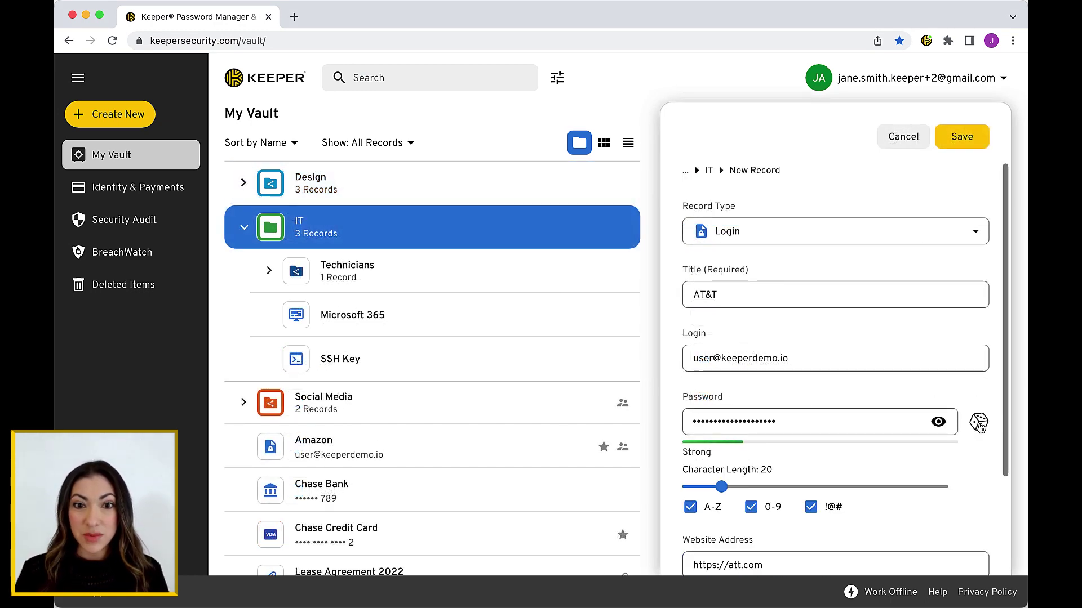
left_click(938, 422)
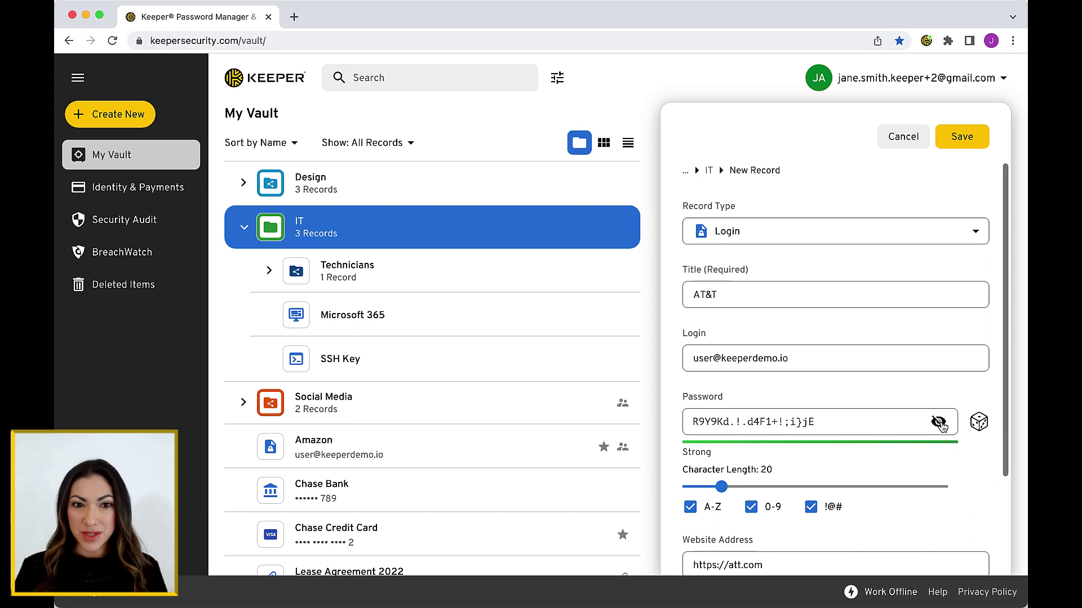
scroll(942, 428, "down", 3)
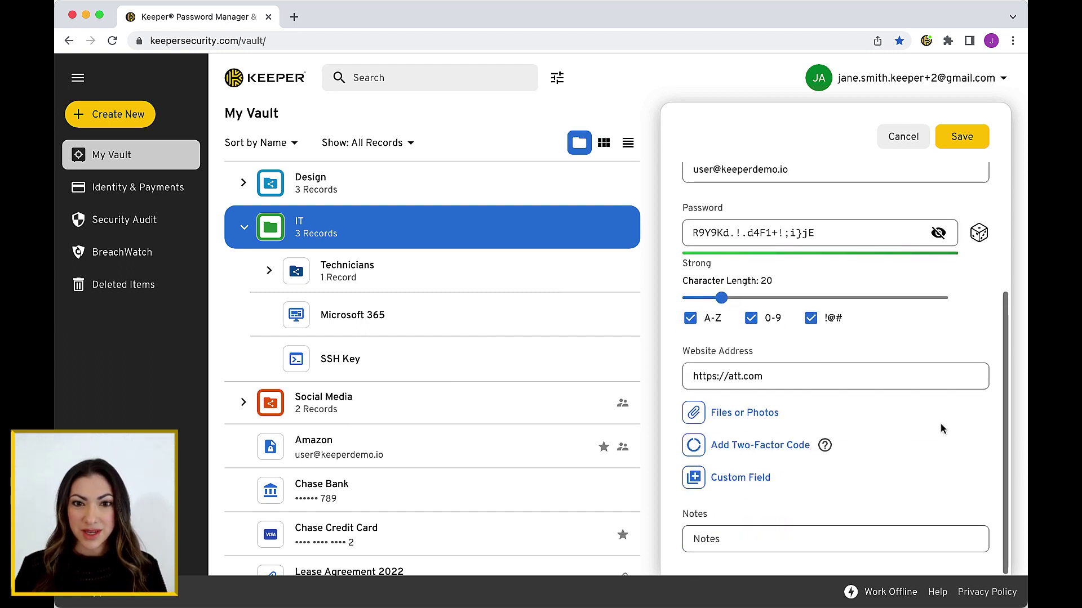
left_click_drag(1022, 363, 883, 358)
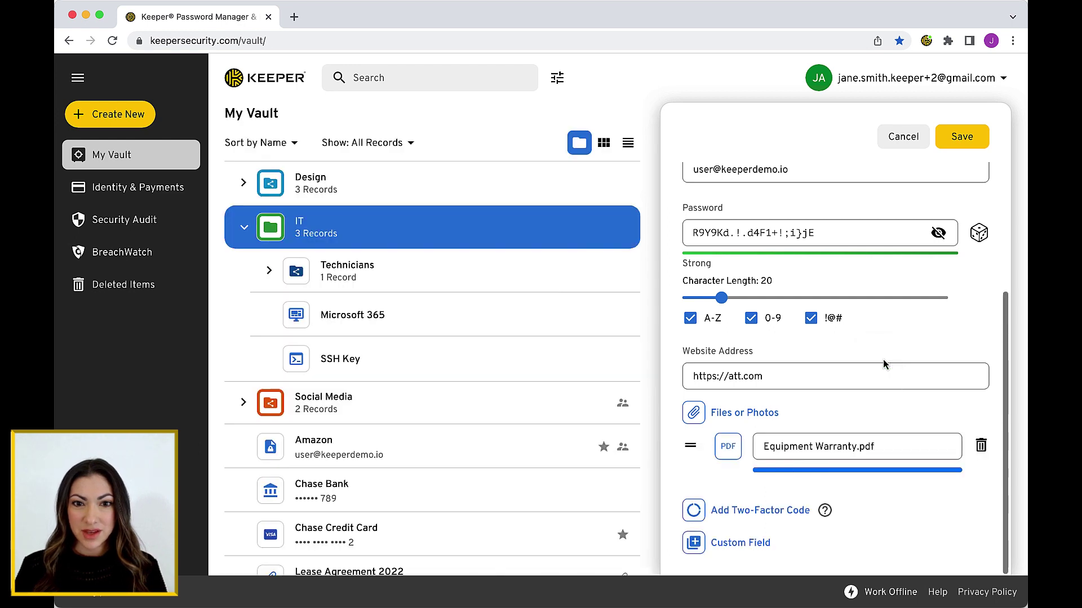
scroll(884, 359, "down", 2)
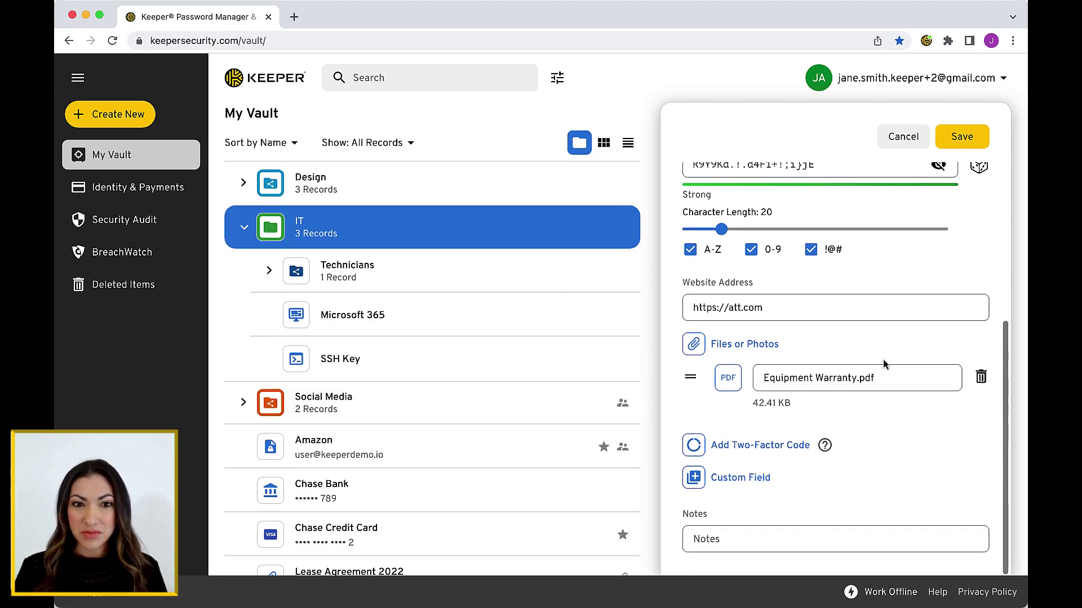
left_click(720, 480)
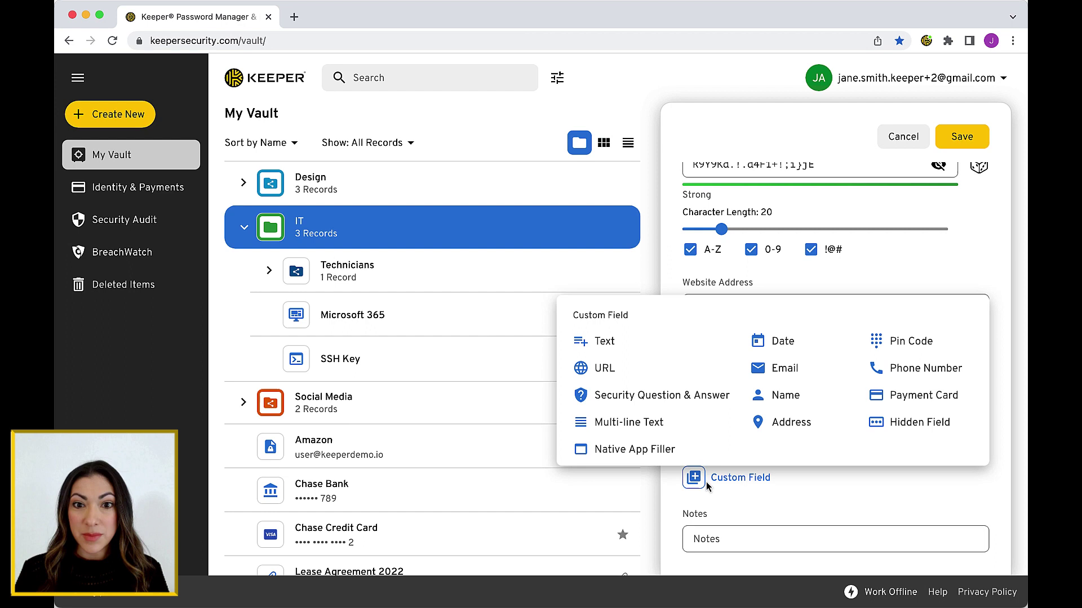
left_click(879, 342)
left_click(758, 532)
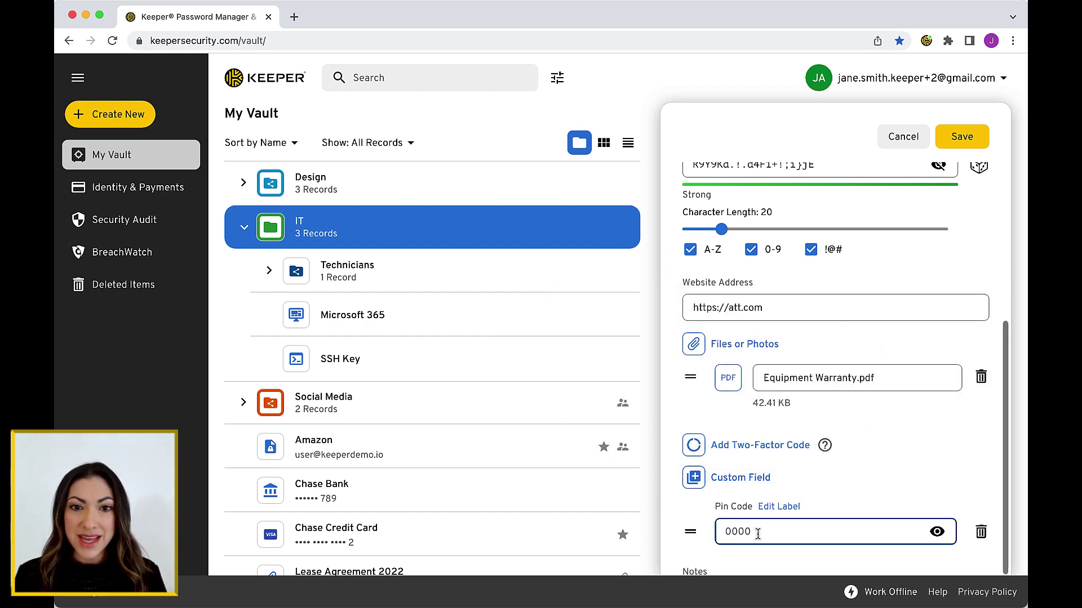
left_click(960, 136)
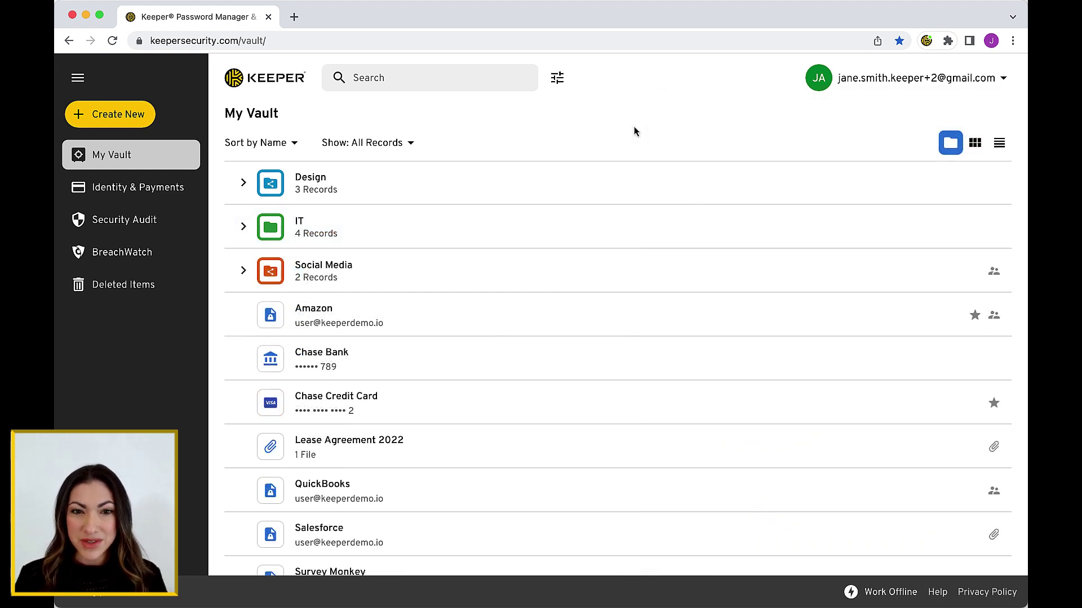
Reach the Import section of the vault settings from the account menu
left_click(905, 79)
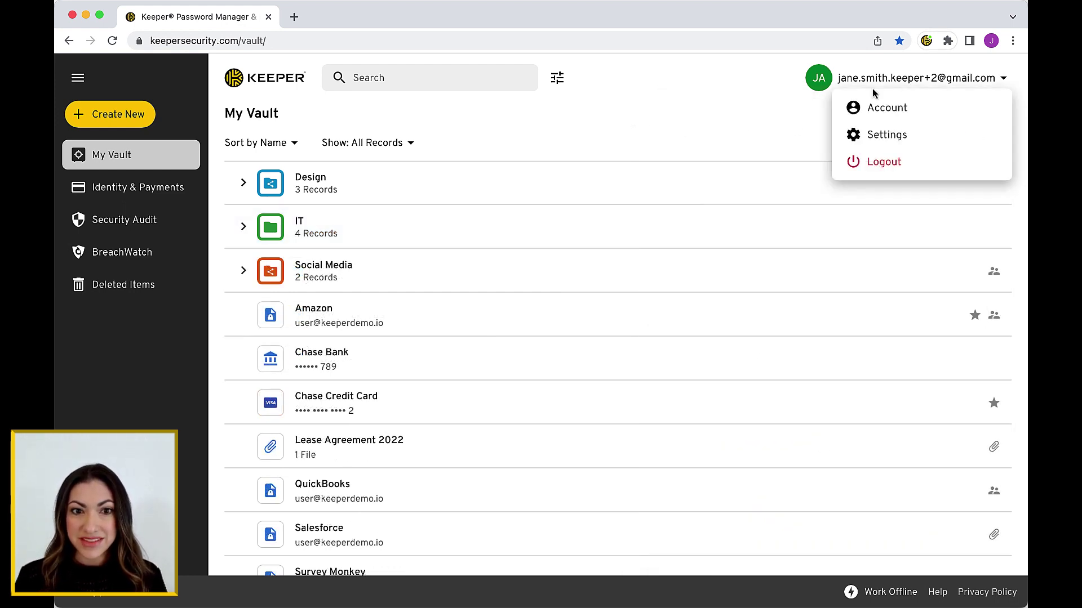
left_click(875, 135)
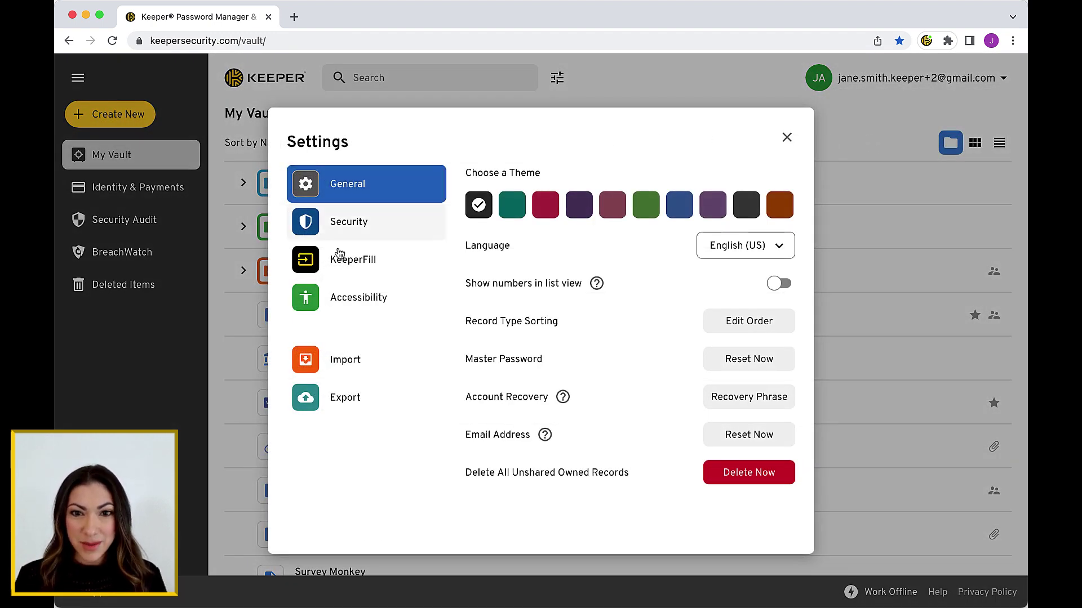
left_click(350, 382)
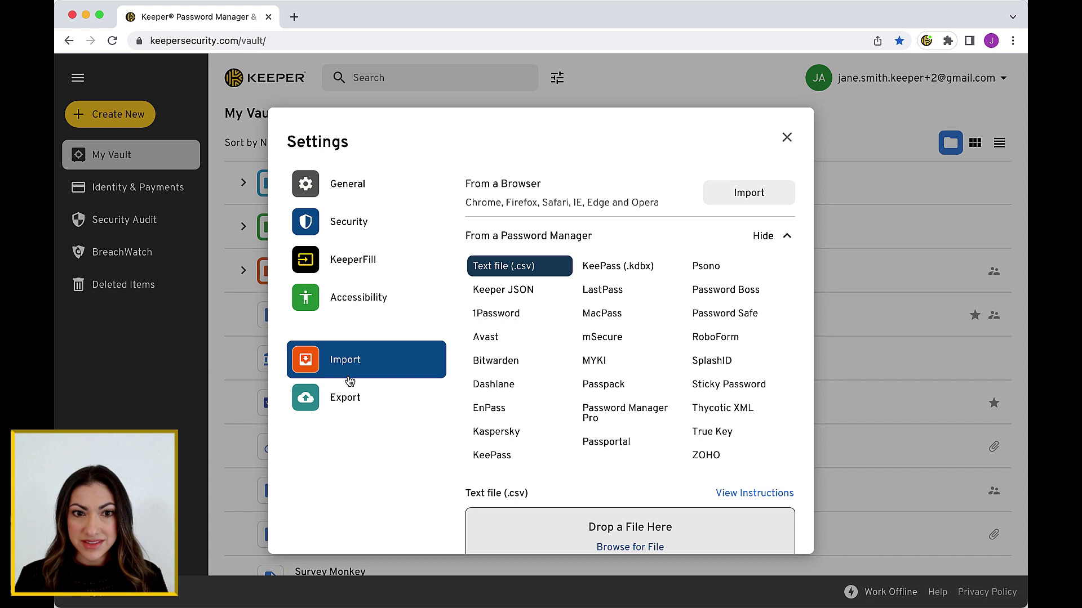
Try browser import, decline installing the import tool, then choose LastPass as the source
left_click(749, 192)
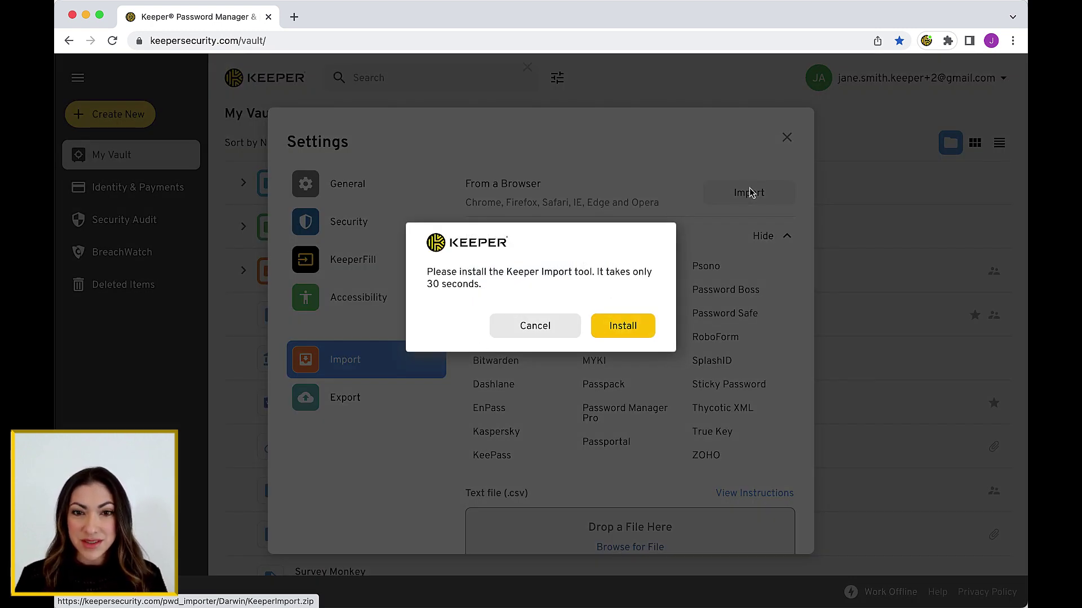
left_click(534, 327)
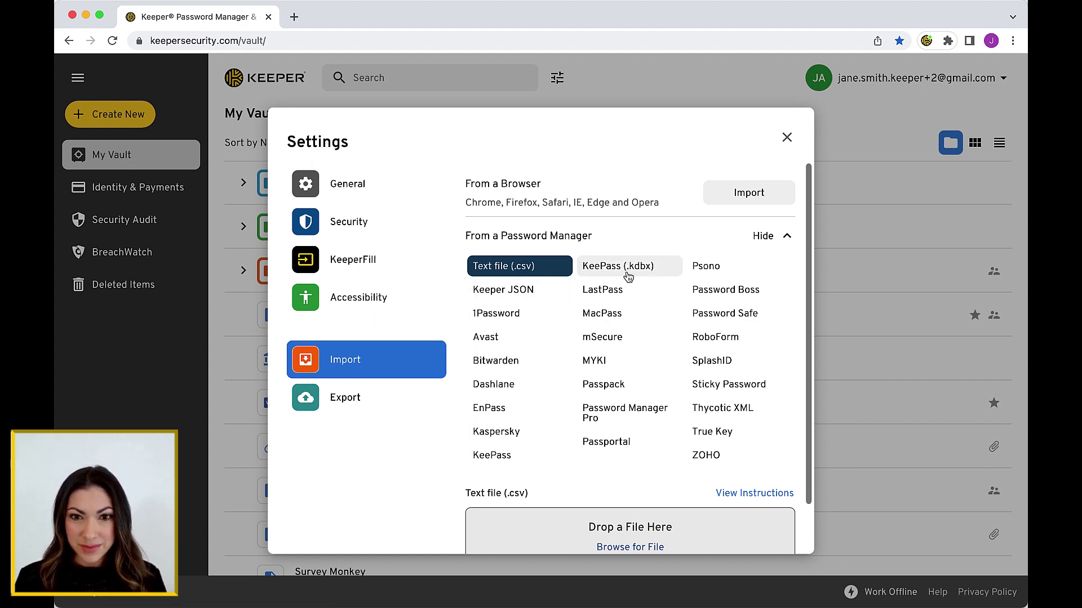
left_click(623, 297)
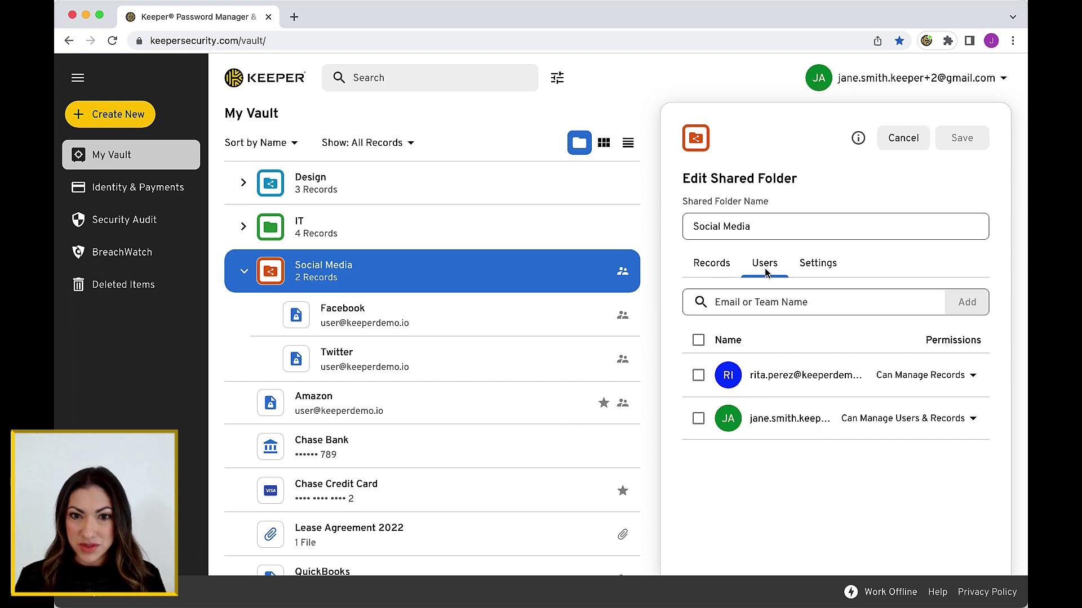
Add the Marketing team to the Social Media shared folder with Can Manage Users & Records
left_click(766, 302)
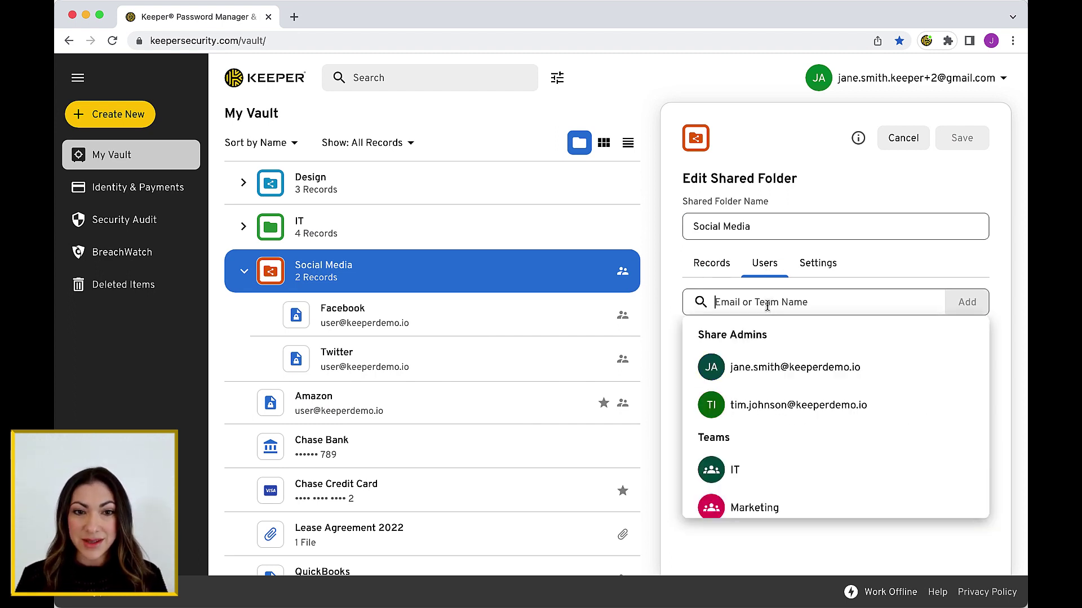
type("mar")
left_click(768, 369)
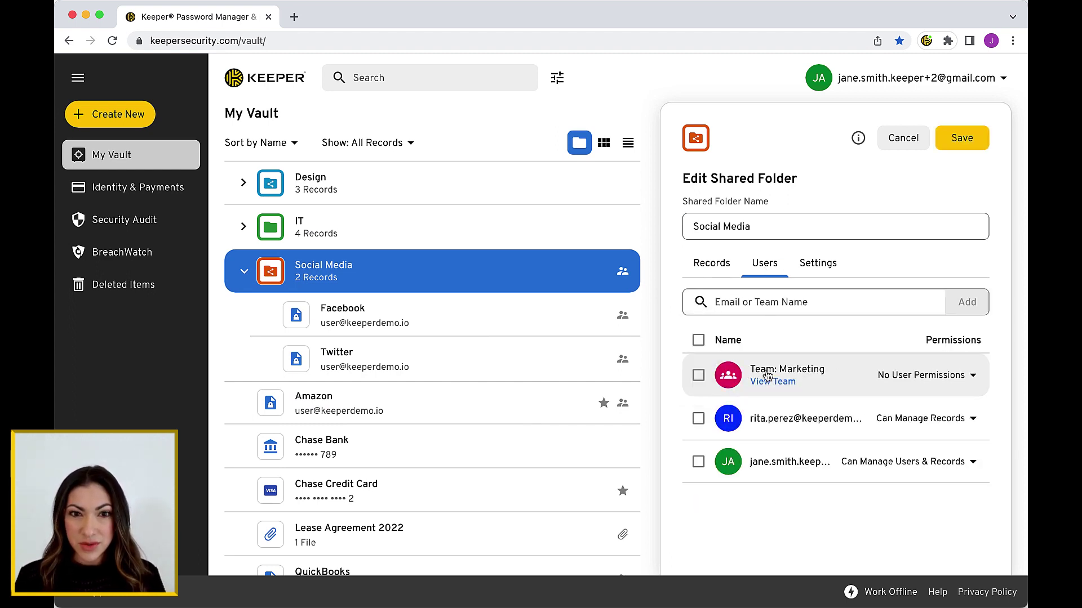
left_click(972, 381)
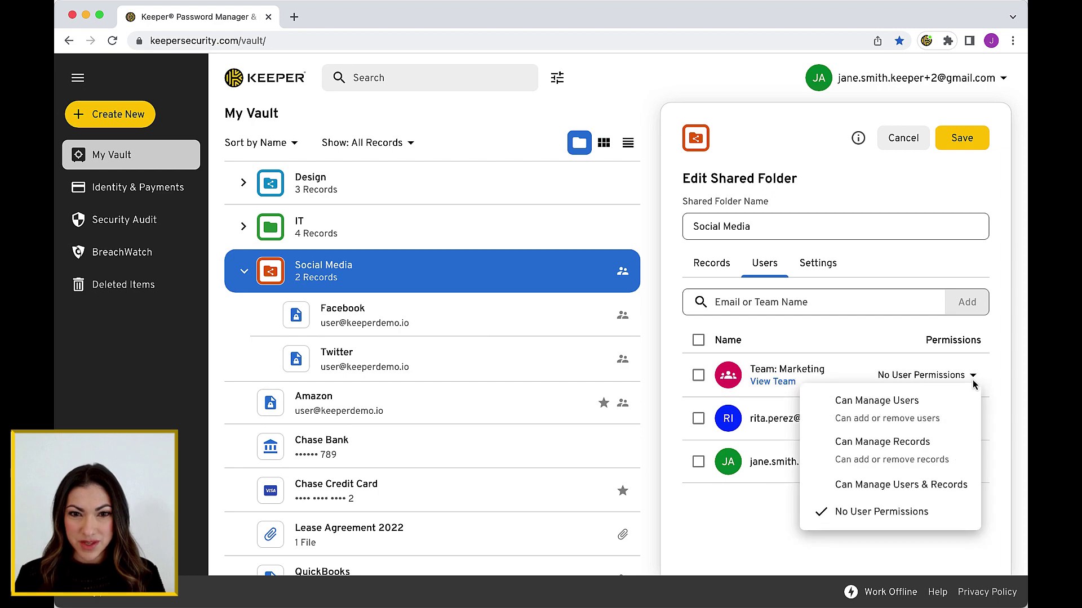
left_click(918, 484)
Generate a one-time share link for WiFi expiring in 1 week and copy the invitation
left_click(952, 138)
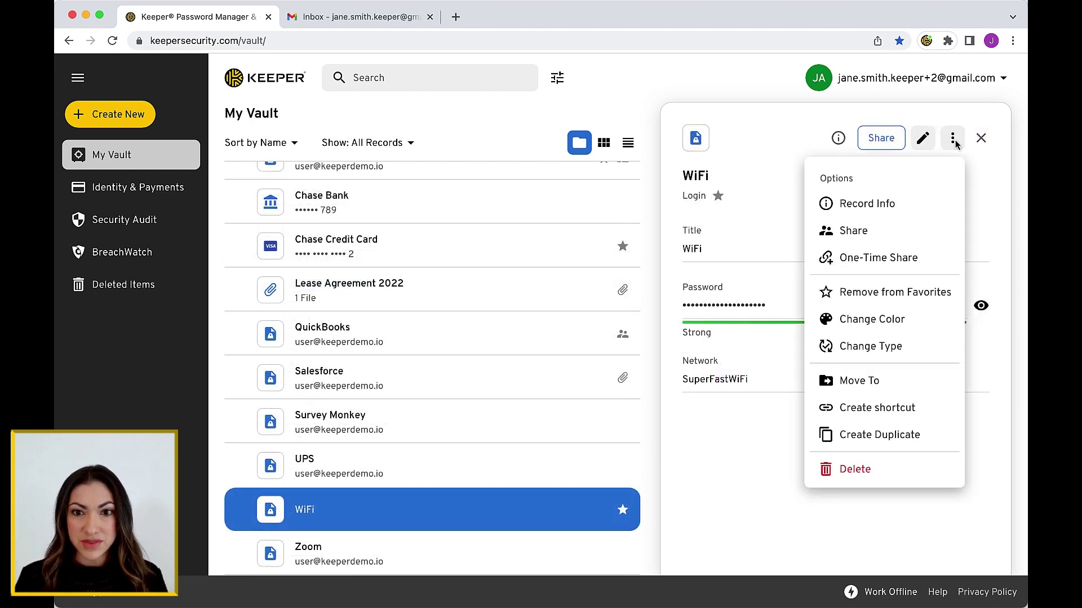
left_click(870, 258)
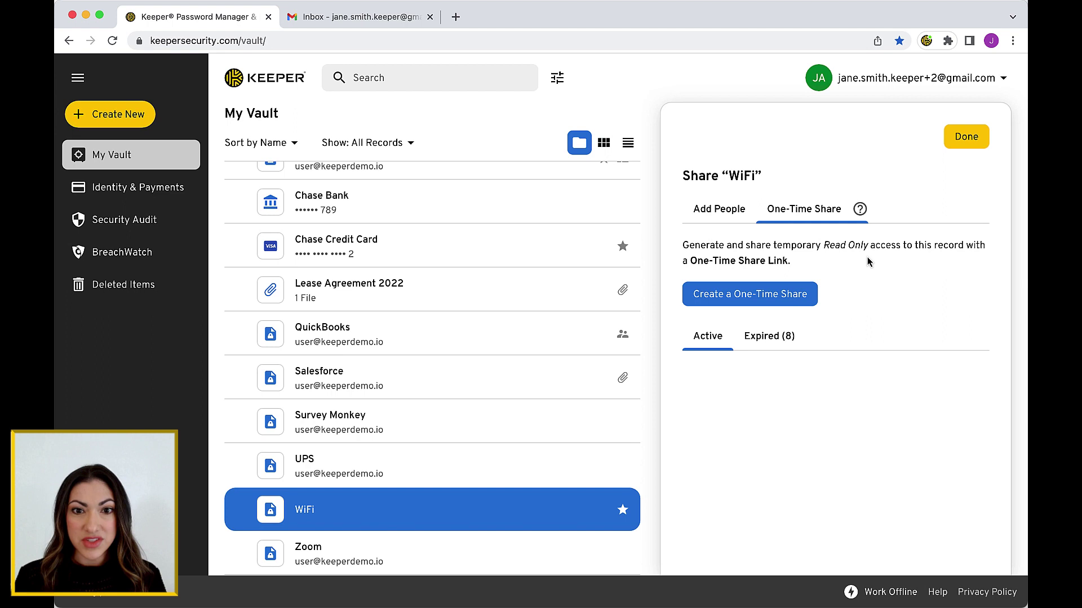
left_click(746, 302)
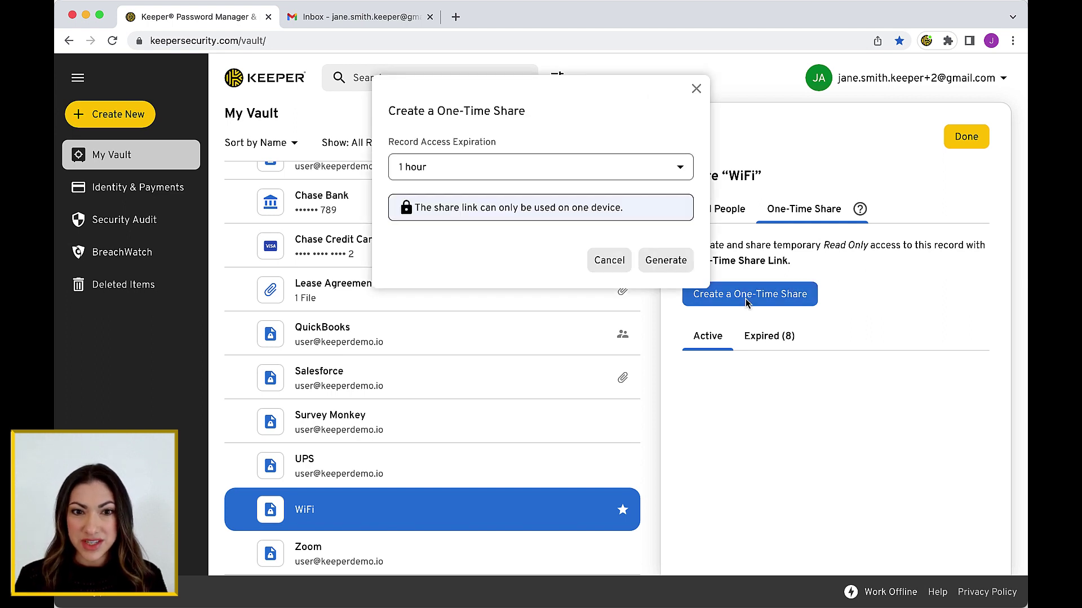
left_click(672, 164)
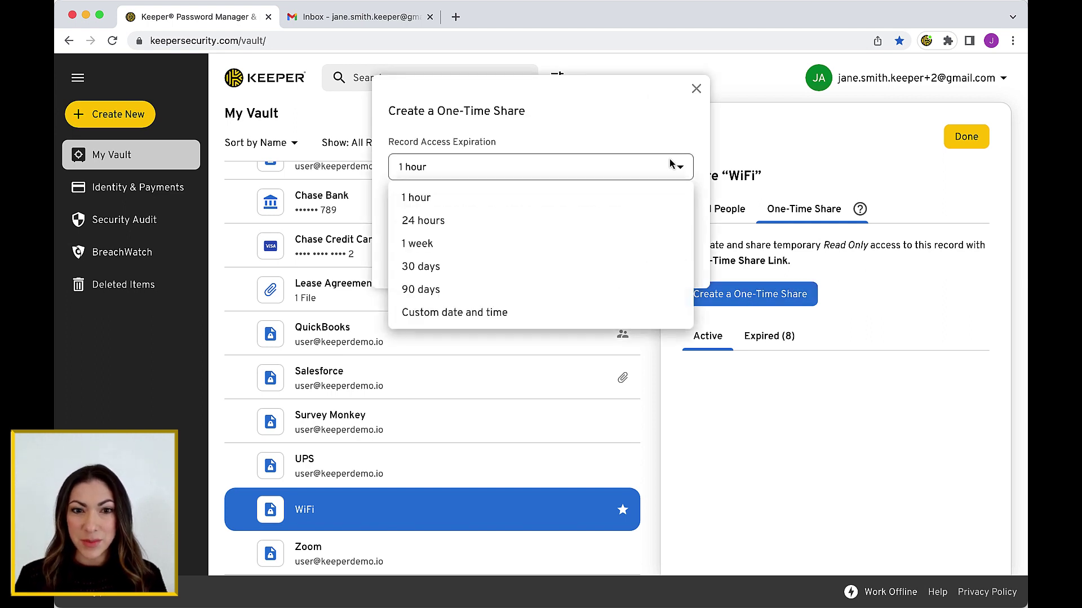
left_click(470, 245)
left_click(654, 263)
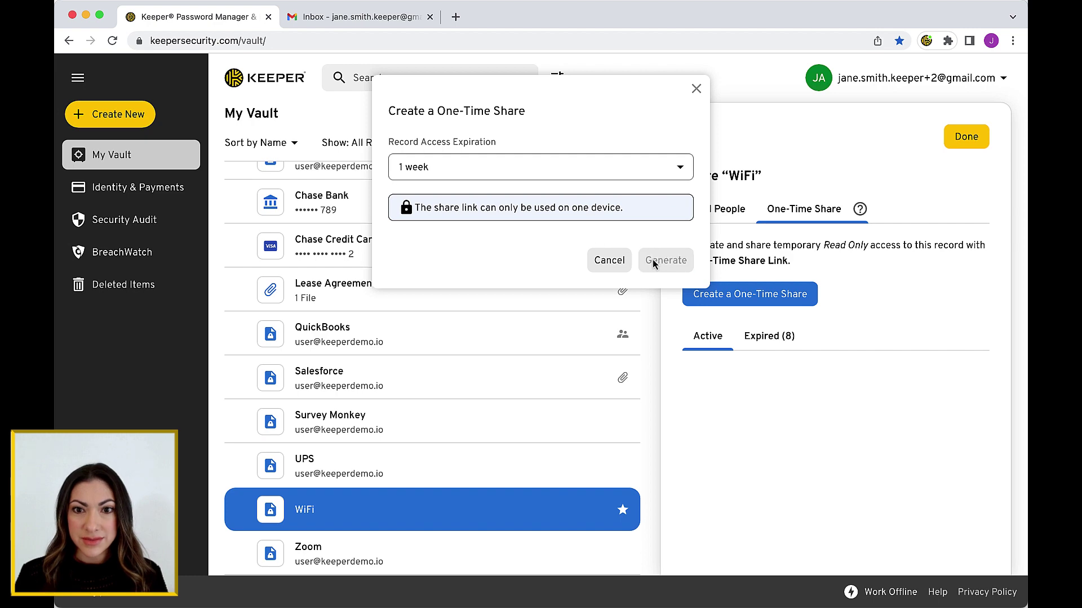
scroll(653, 263, "down", 5)
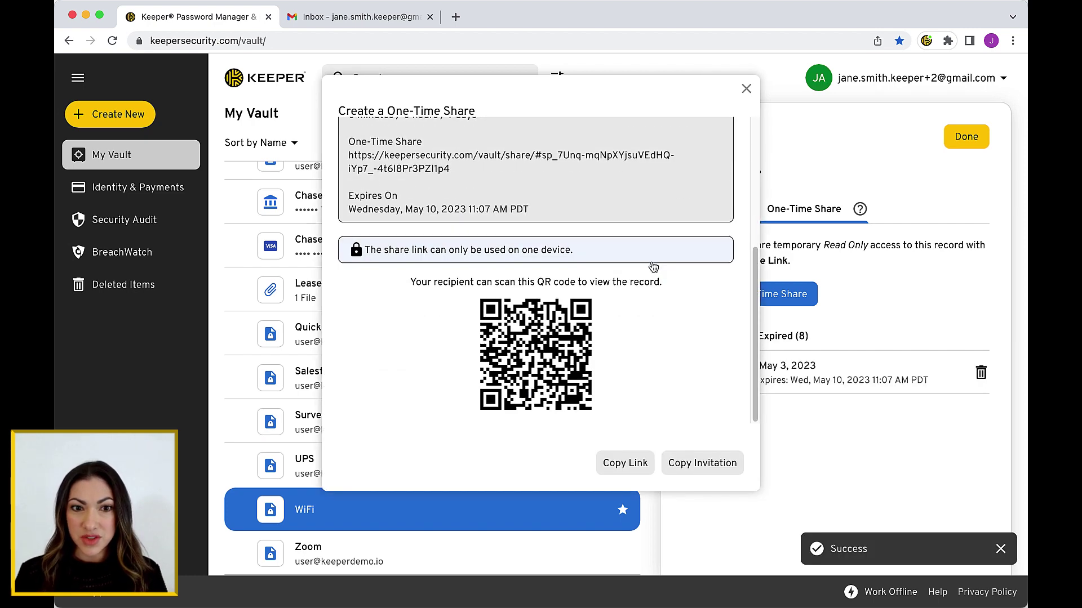
left_click(702, 474)
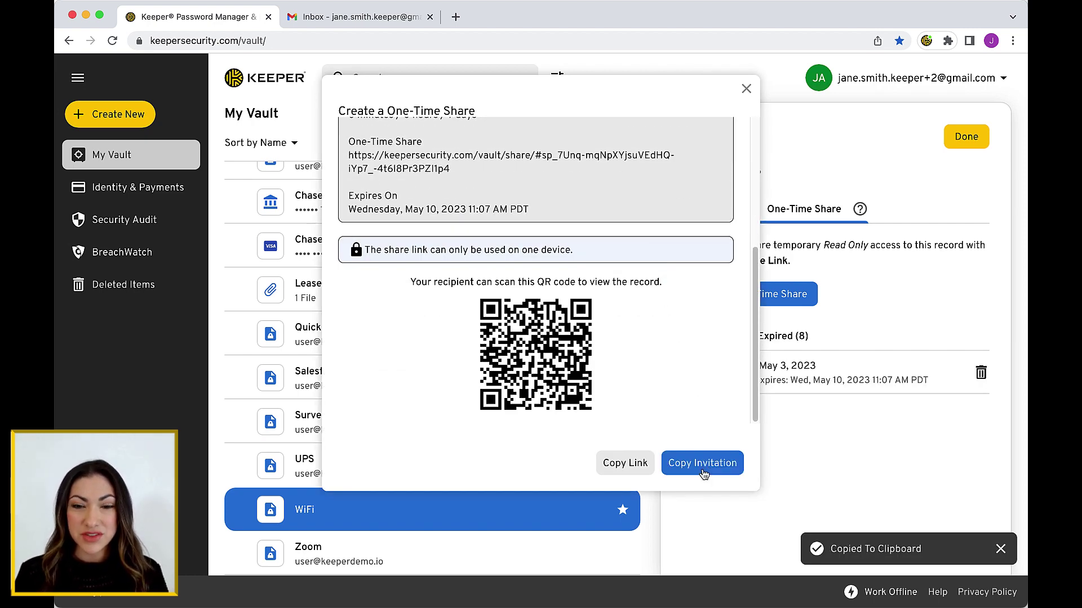
Paste the copied WiFi invitation into the body of the new Gmail message
left_click(384, 22)
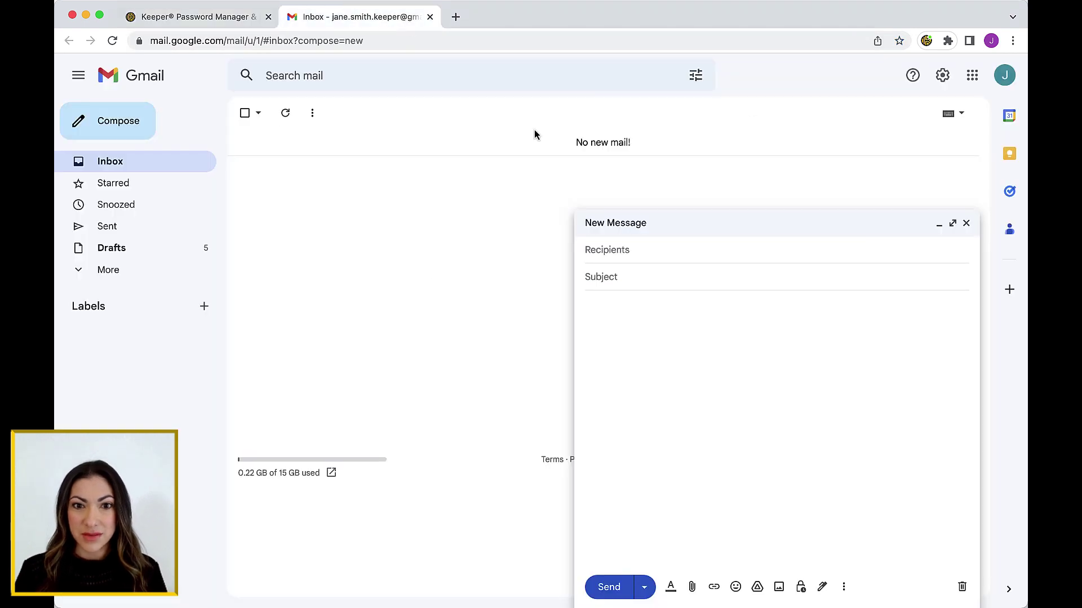
left_click(632, 321)
key("super+v")
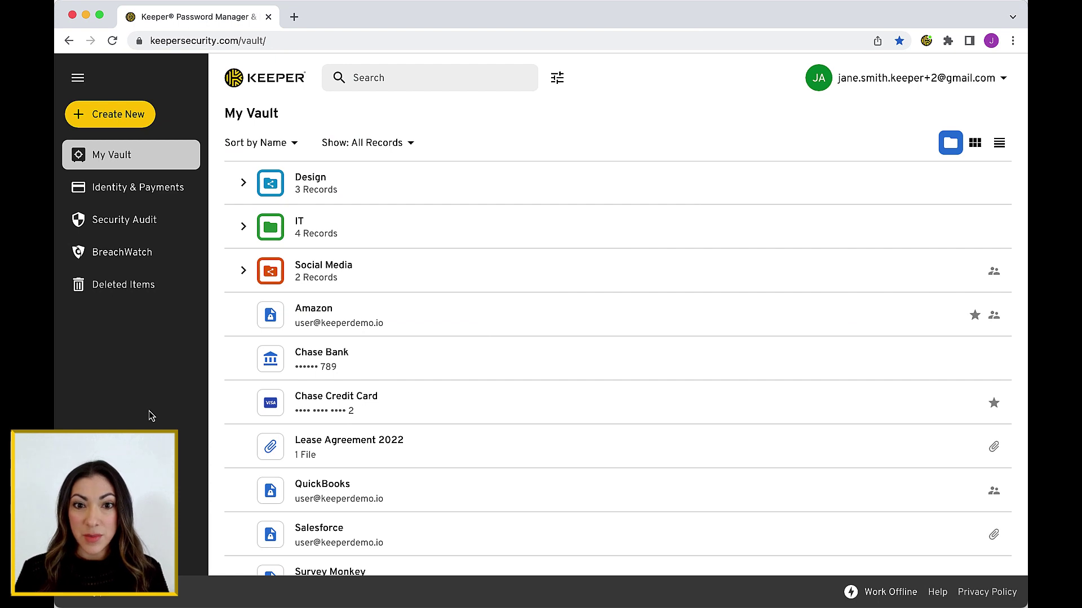
Review BreachWatch's at-risk records and start resolving Camtasia's high-risk password
left_click(119, 264)
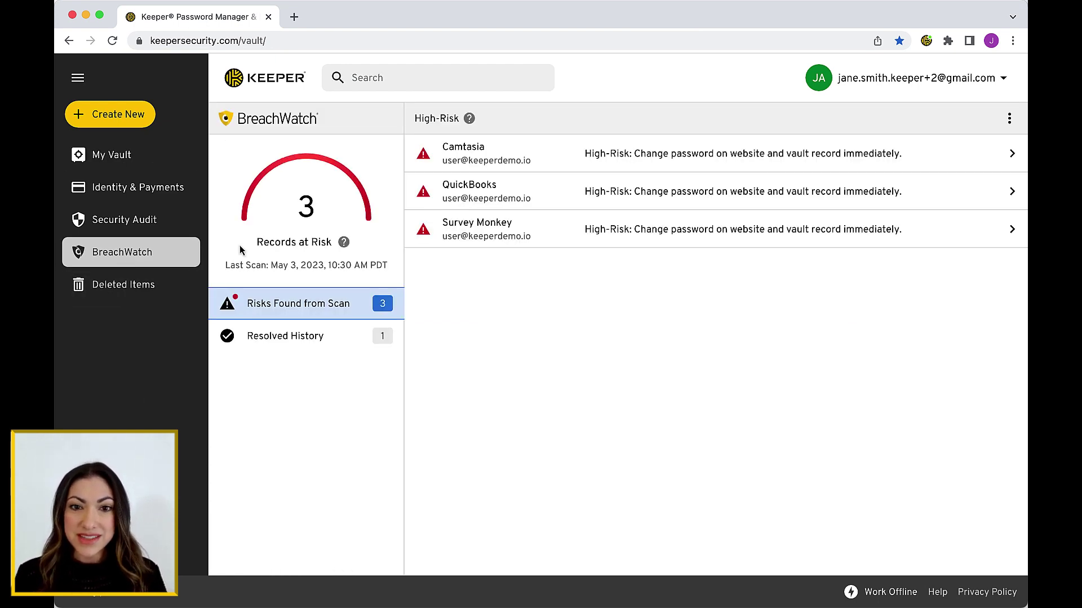
left_click(572, 155)
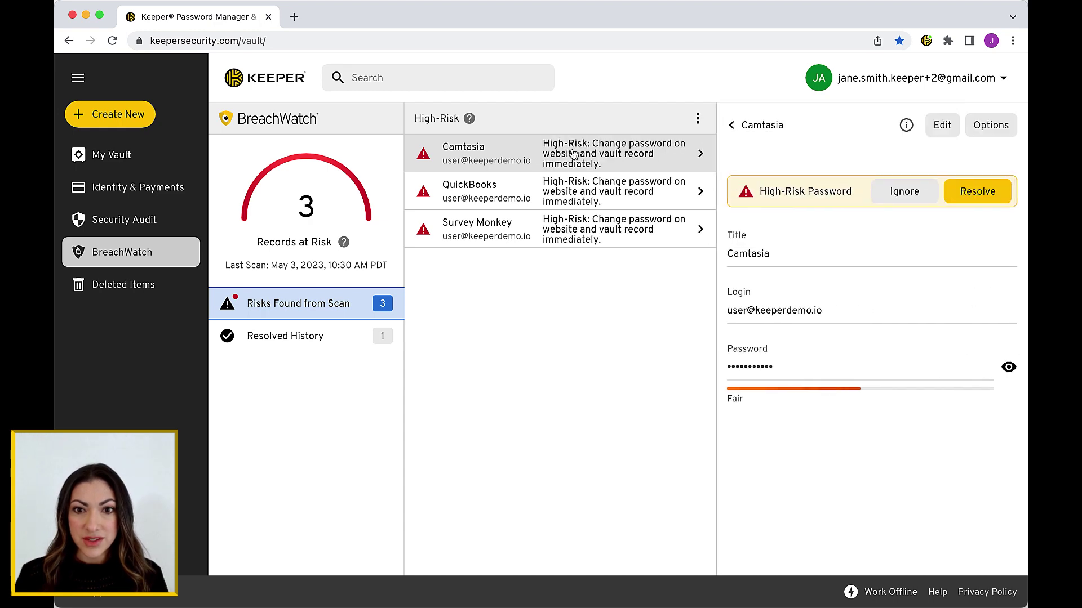
left_click(978, 194)
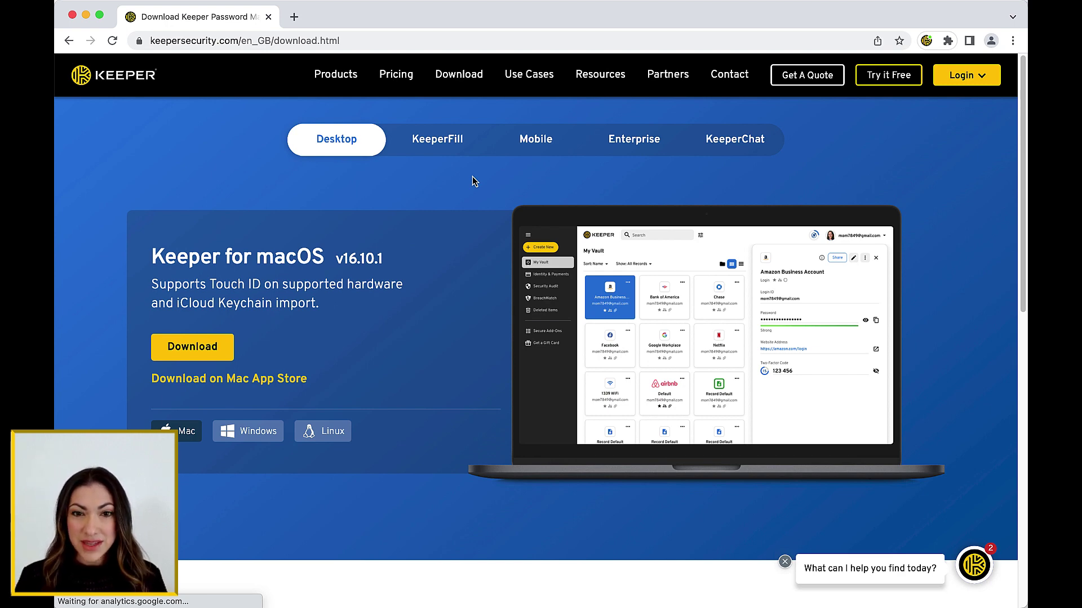
View the Mobile app downloads, then the KeeperFill browser extension downloads
left_click(541, 141)
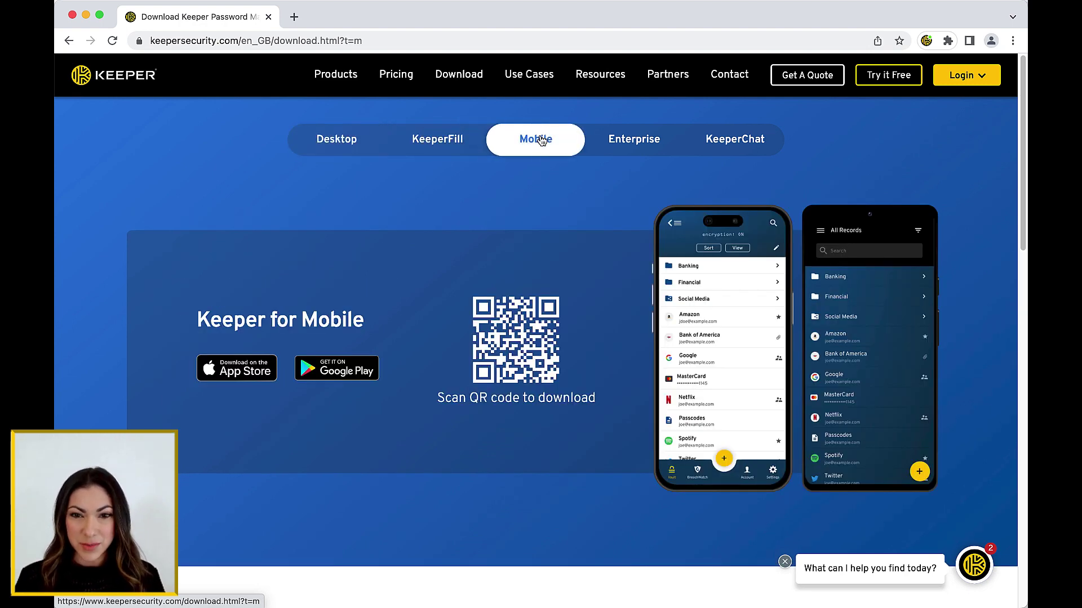
left_click(436, 146)
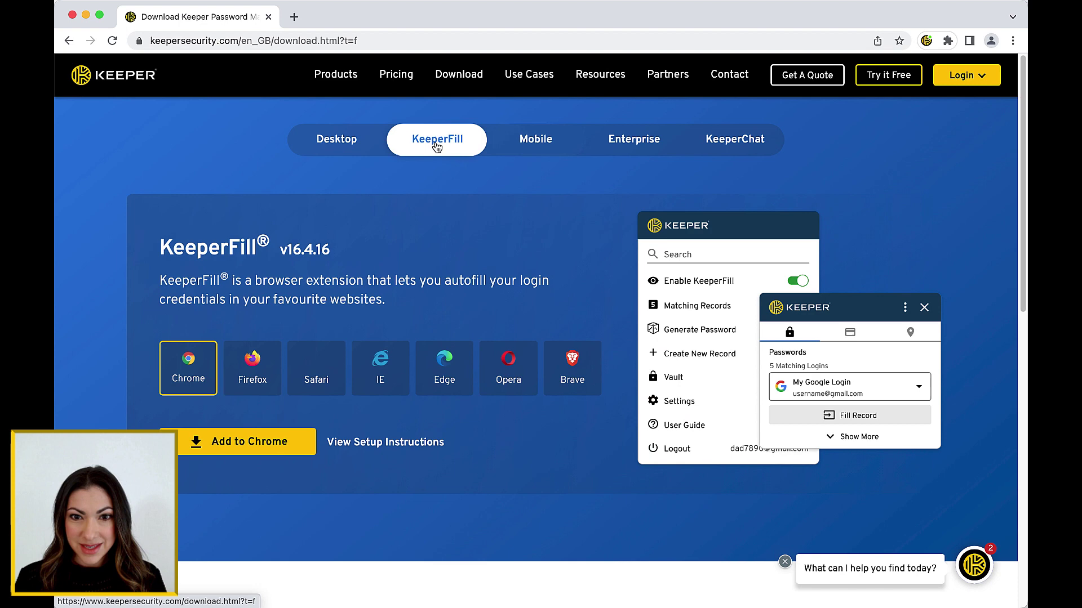